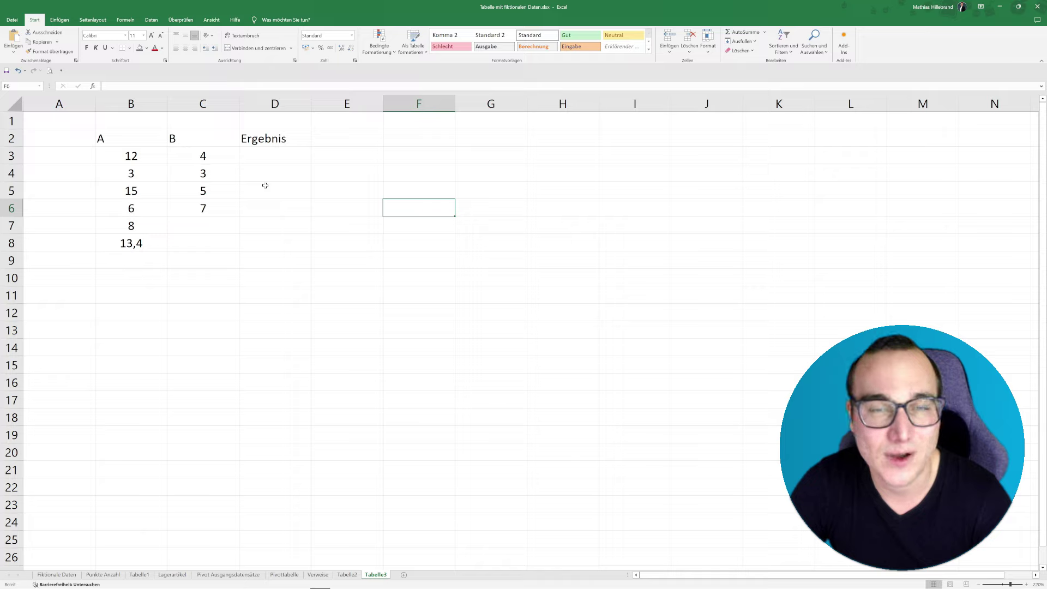
Review the A, B and Ergebnis headers and the row-3 values 12 and 4
key("Left")
key("Left")
key("Down")
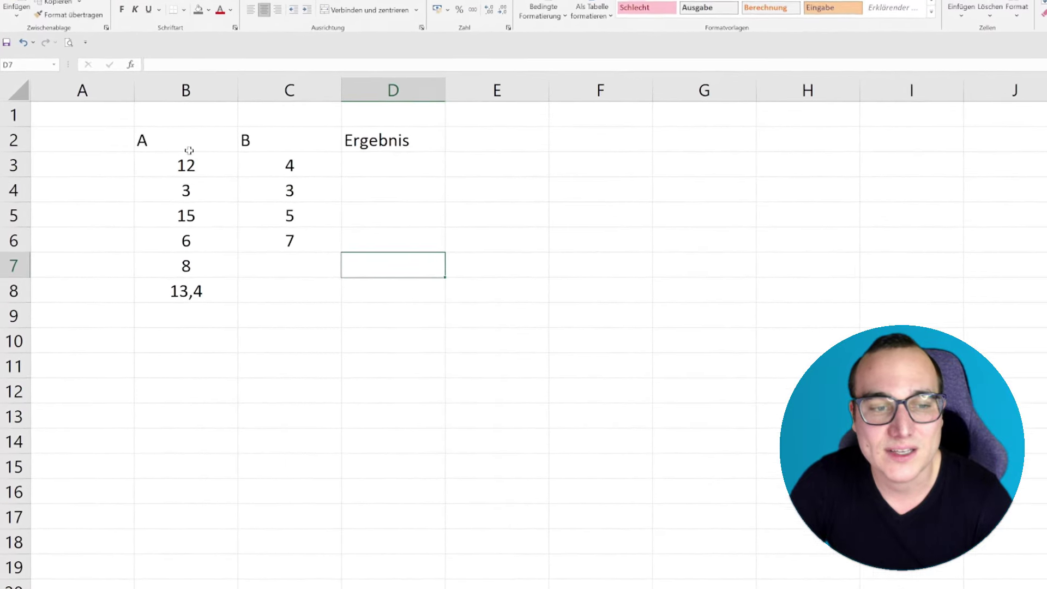
left_click(190, 146)
left_click(290, 143)
left_click(393, 146)
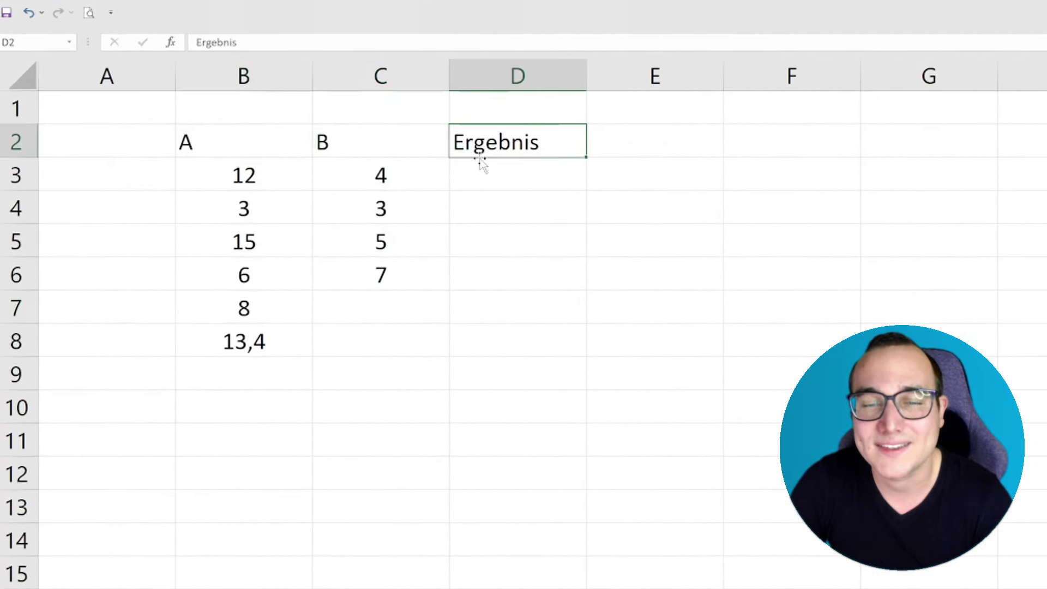
left_click(270, 176)
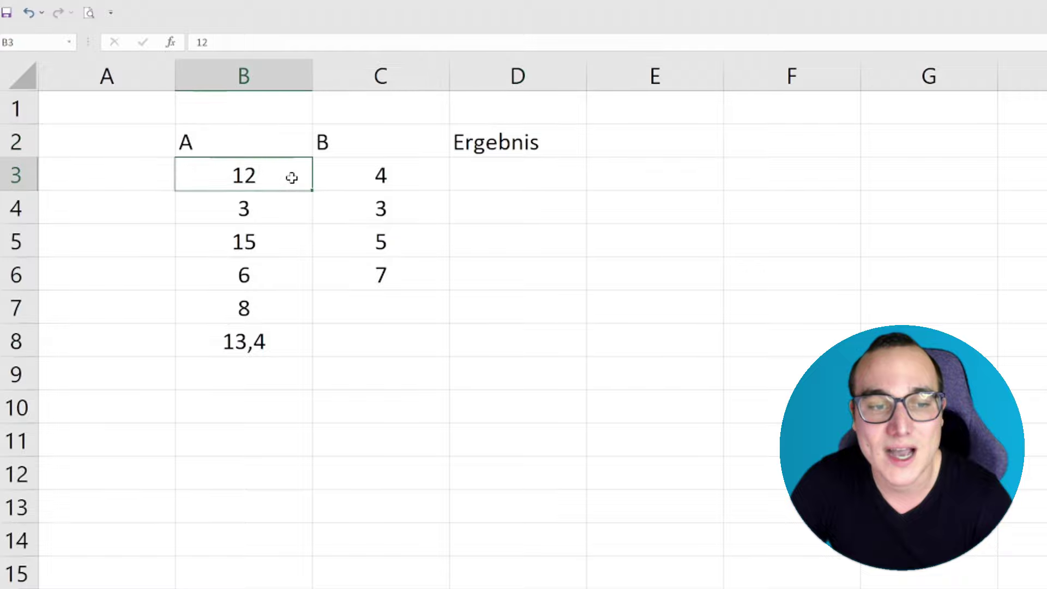
left_click(378, 175)
Enter the division formula =B3/C3 in D3
left_click(487, 175)
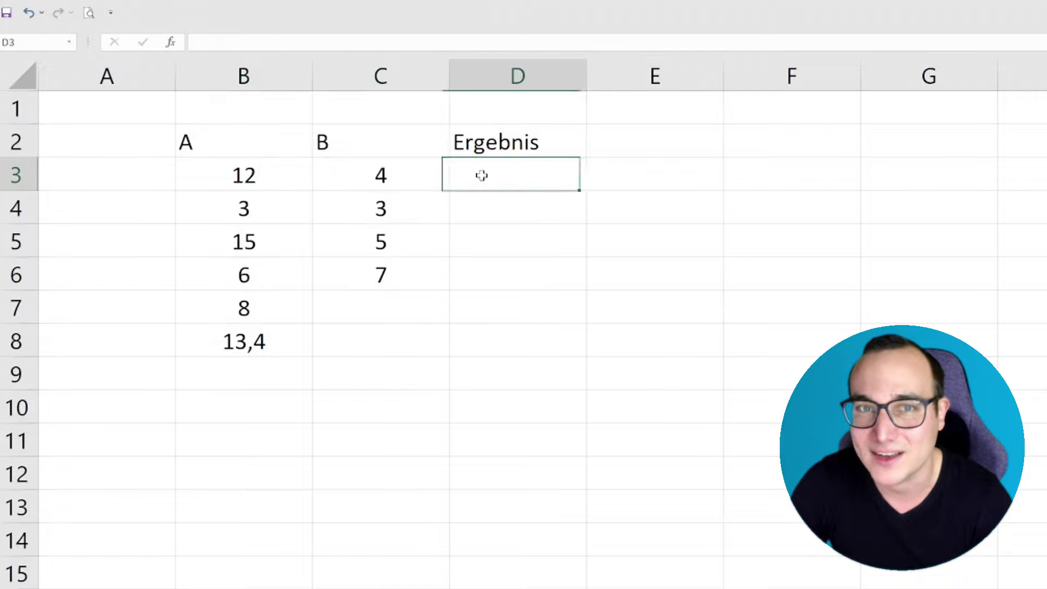
type("=")
key("Left")
key("Left")
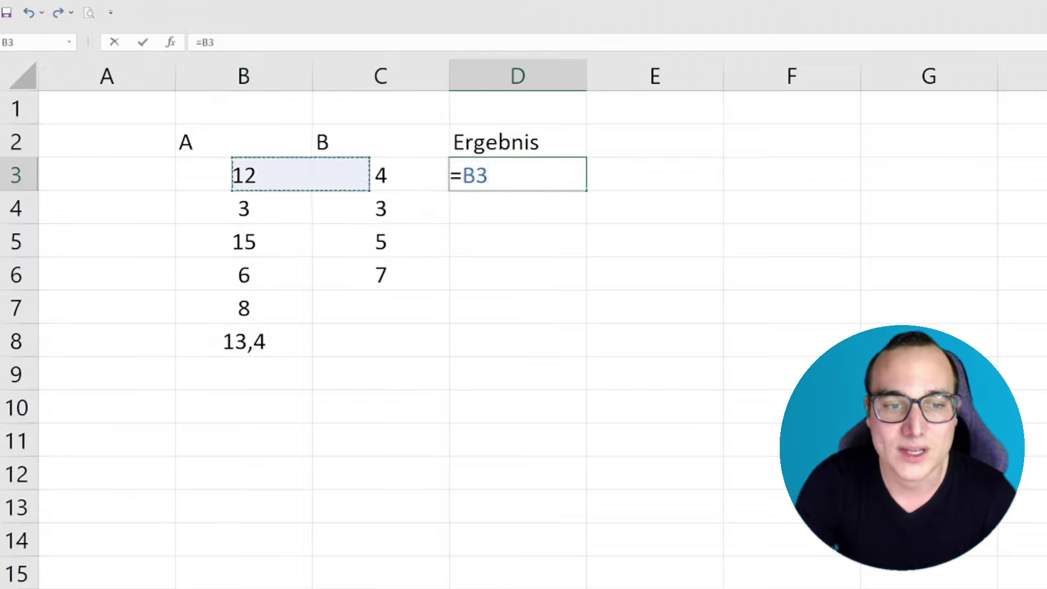
type("/")
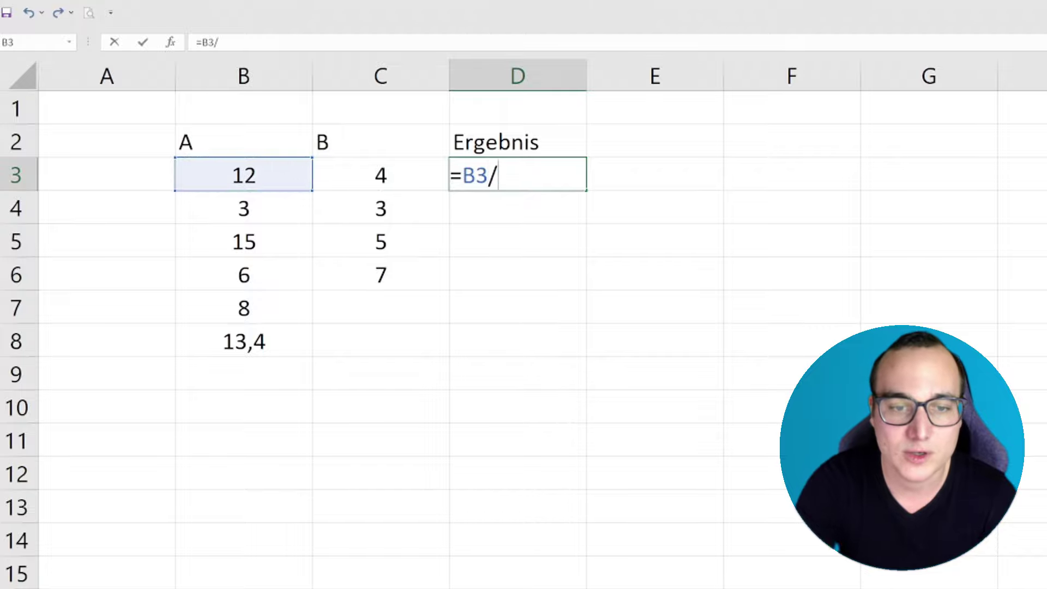
left_click(420, 182)
key("Return")
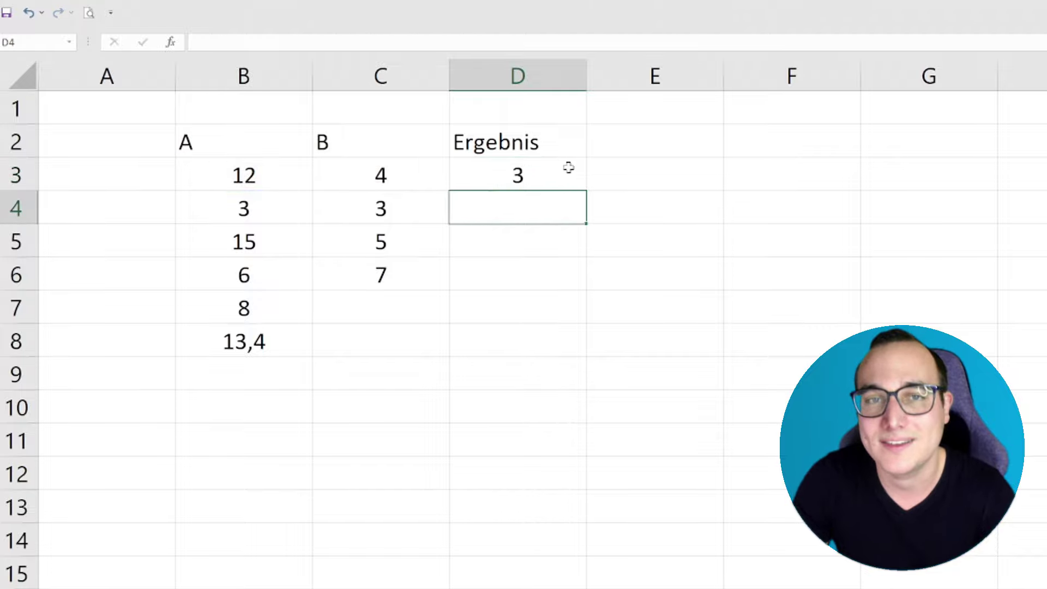
Fill the division down to D8 and inspect the #DIV/0! errors caused by empty C7:C8
left_click(569, 166)
left_click_drag(585, 190, 554, 346)
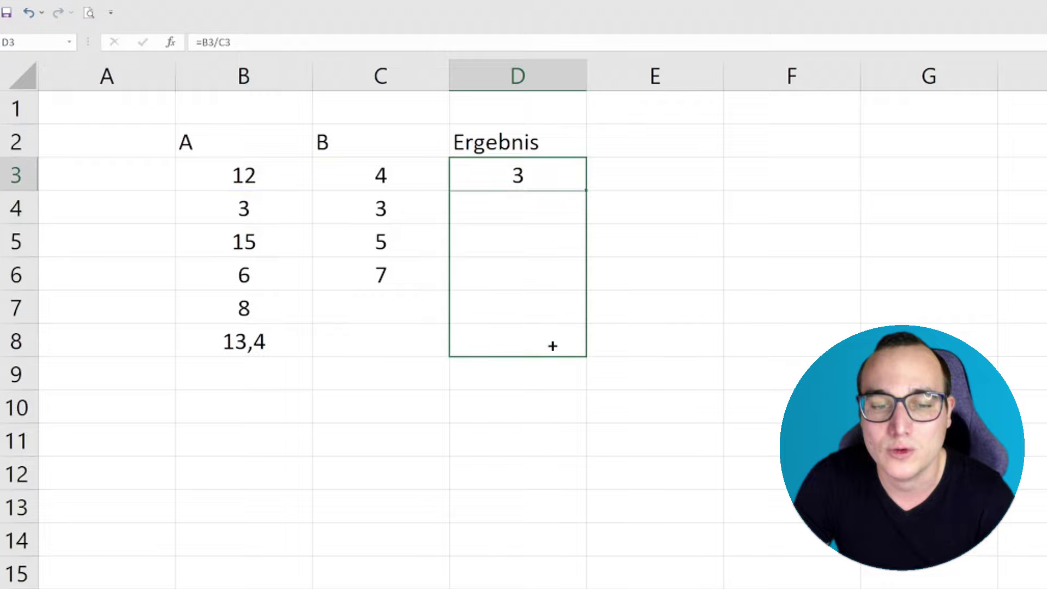
left_click(616, 309)
left_click_drag(508, 306, 528, 326)
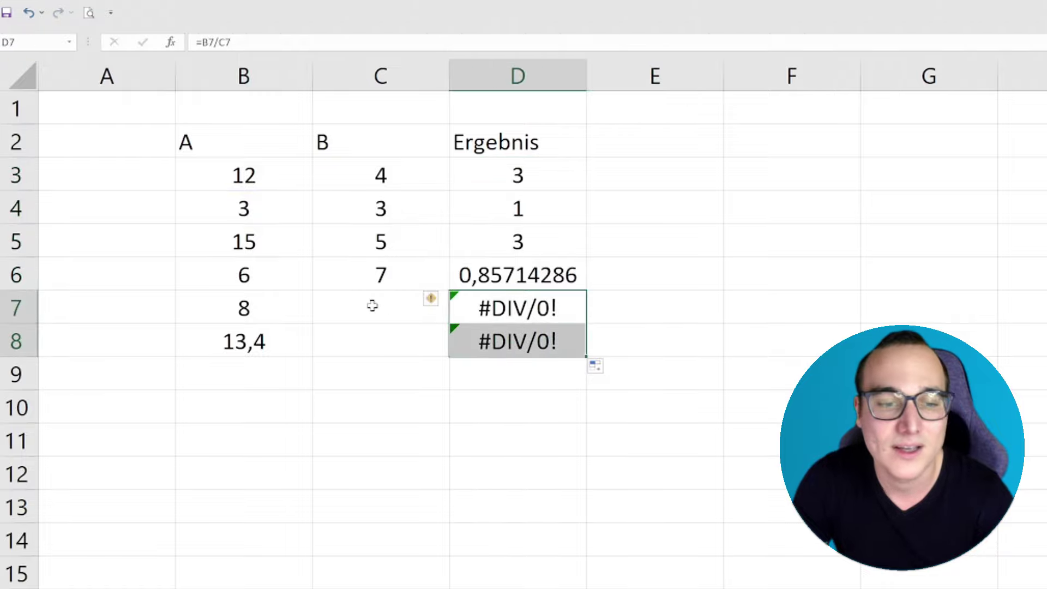
left_click_drag(367, 309, 374, 342)
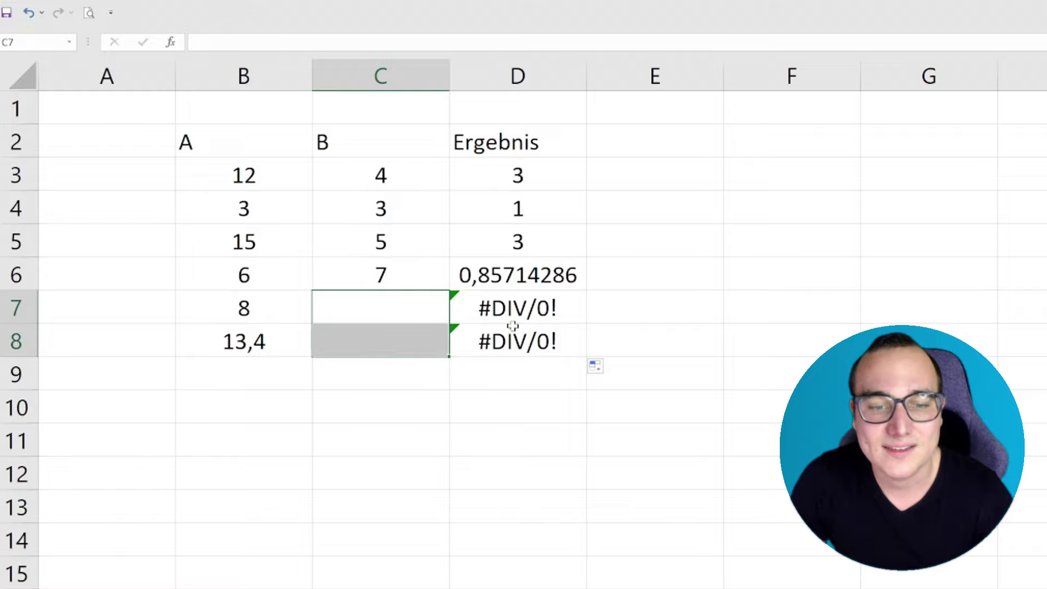
left_click(528, 316)
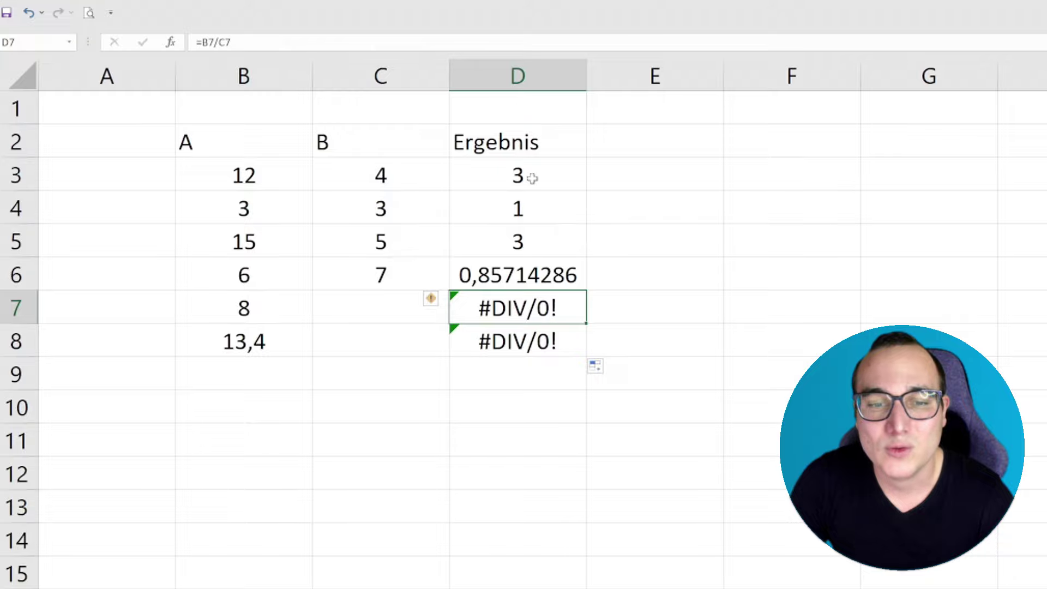
Clear the division results from D3:D8
left_click_drag(530, 178, 540, 341)
key("Delete")
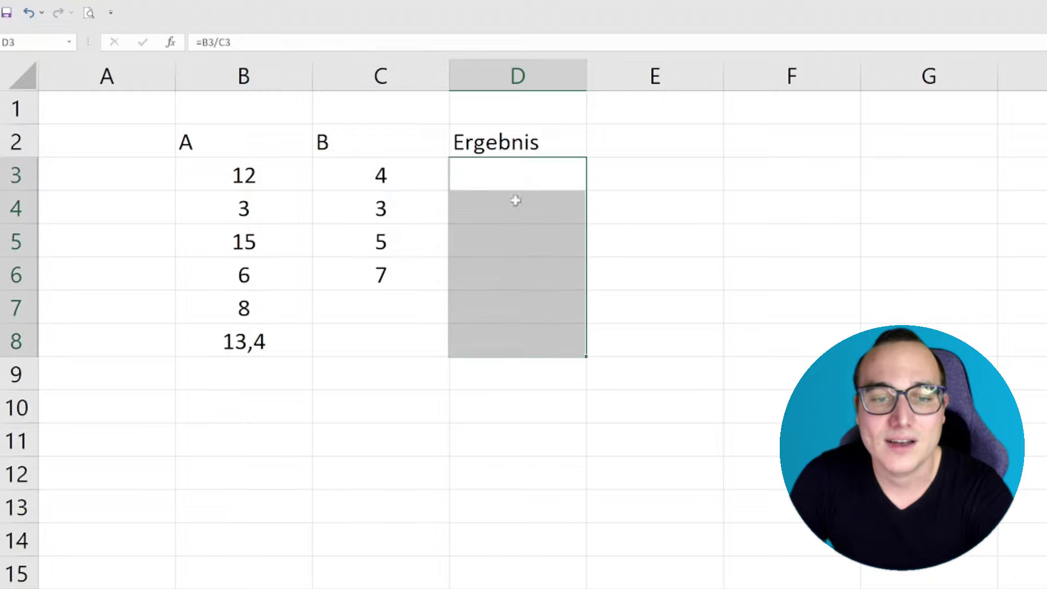
left_click(515, 180)
Type =WENNFEHLER(B3/C3;"Fehler" into D3
type("=WEN")
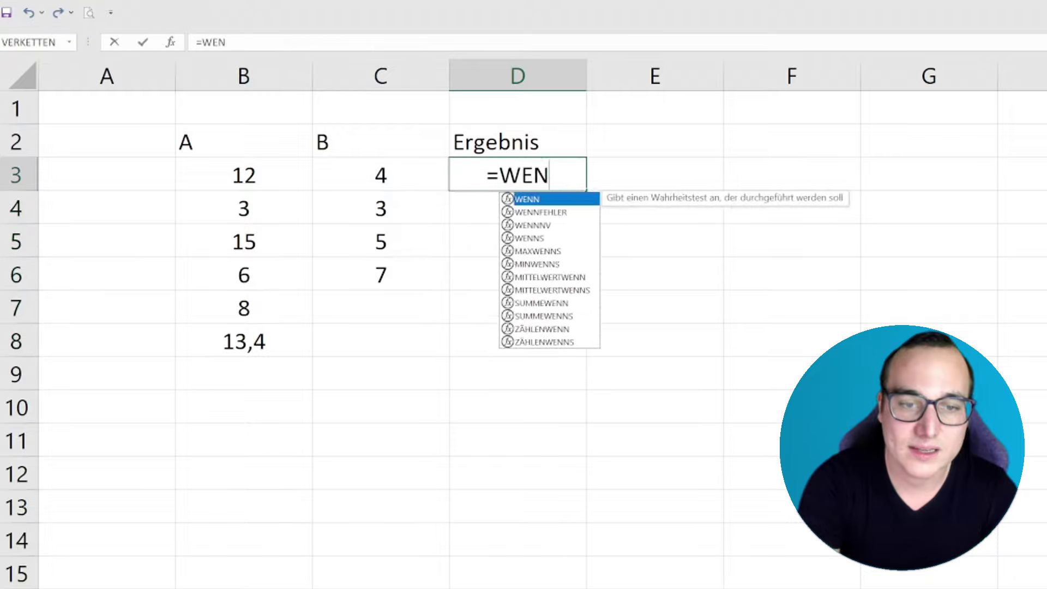
type("NFEHLER(")
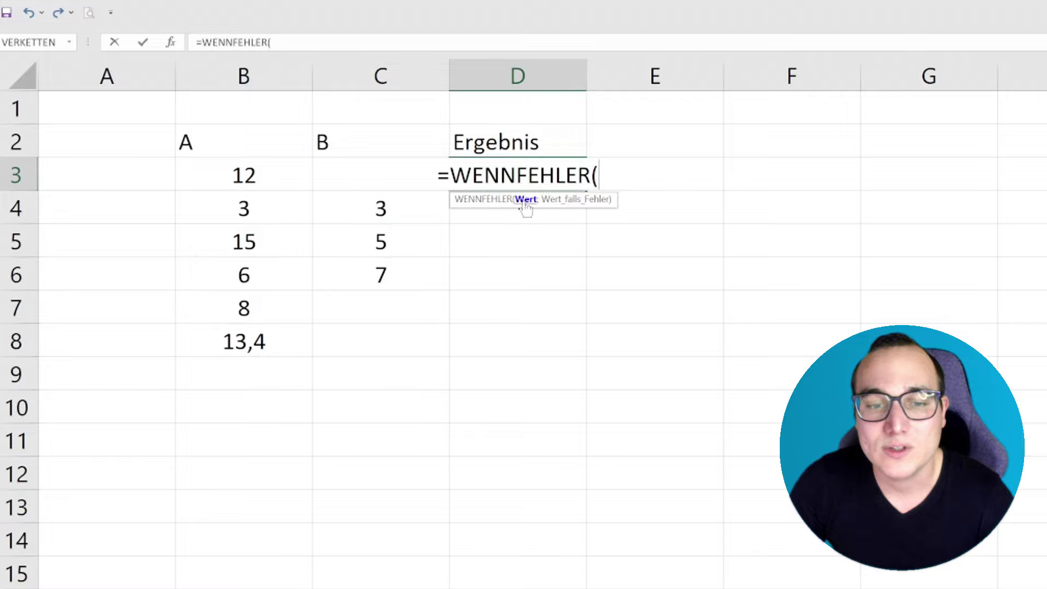
left_click(262, 177)
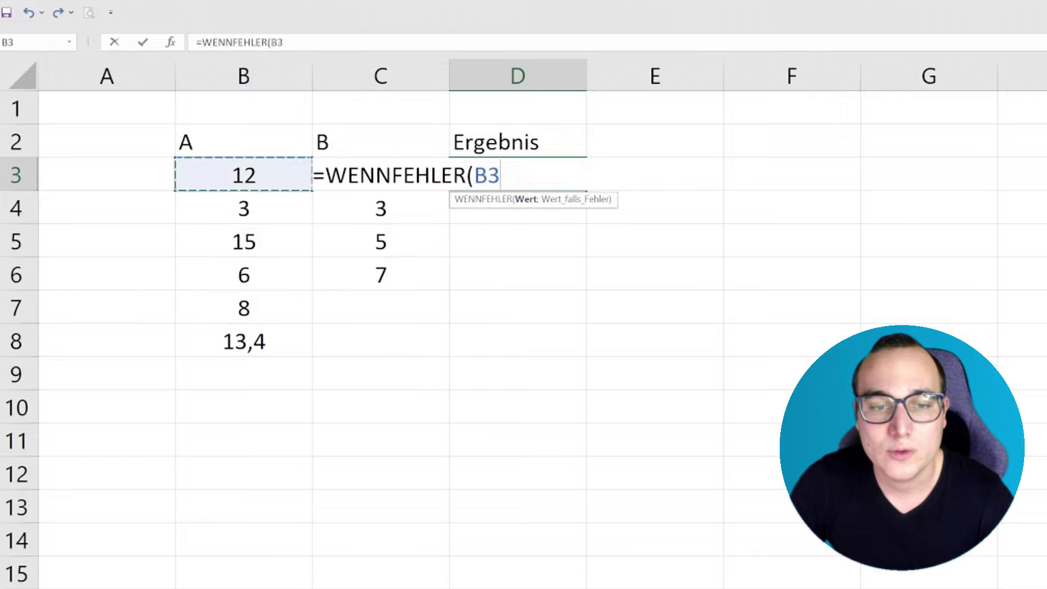
type("/")
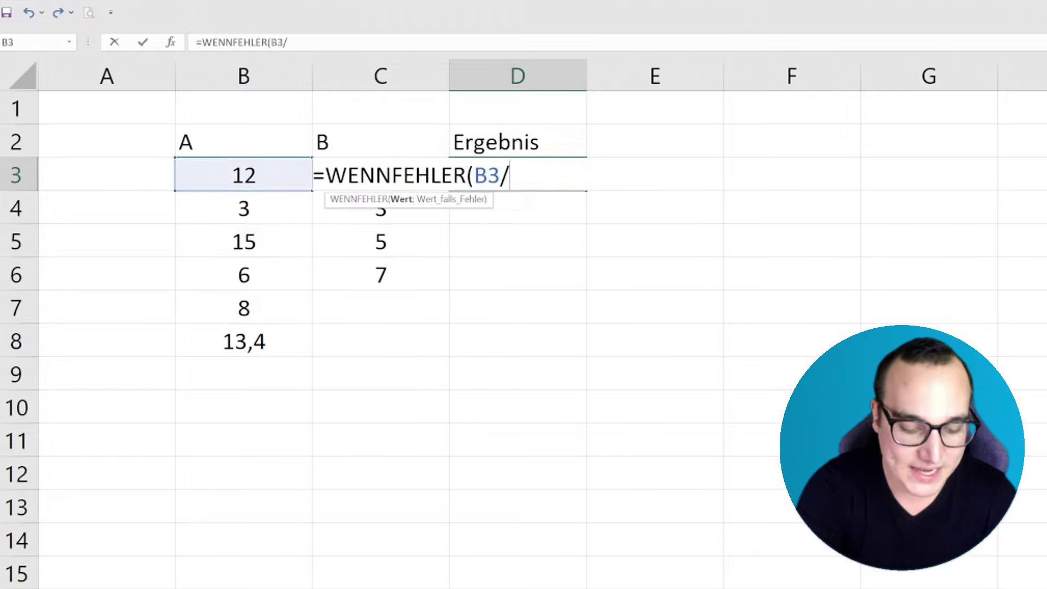
type("C3")
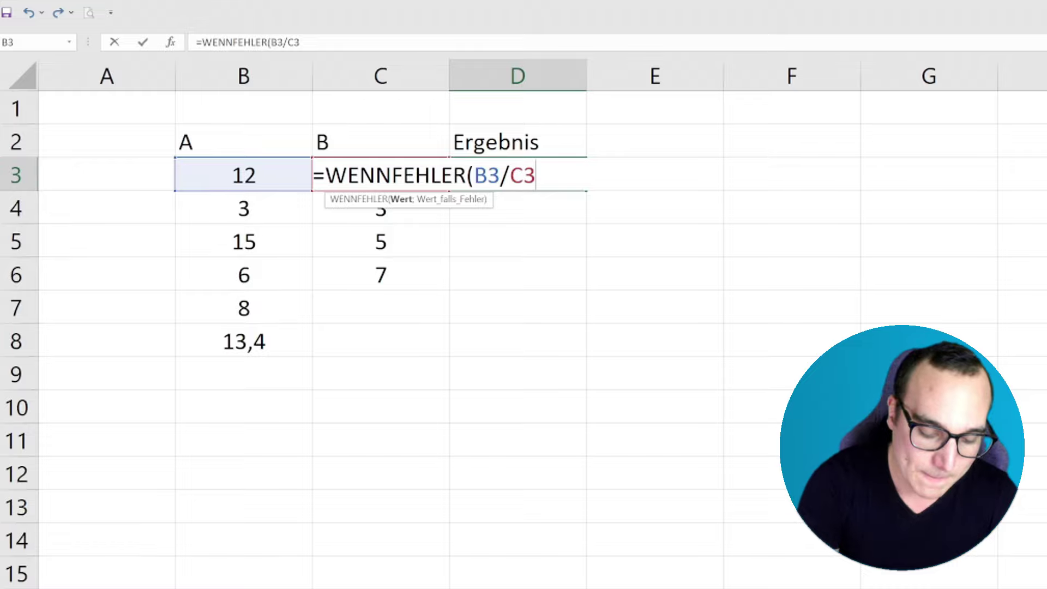
type(";\"")
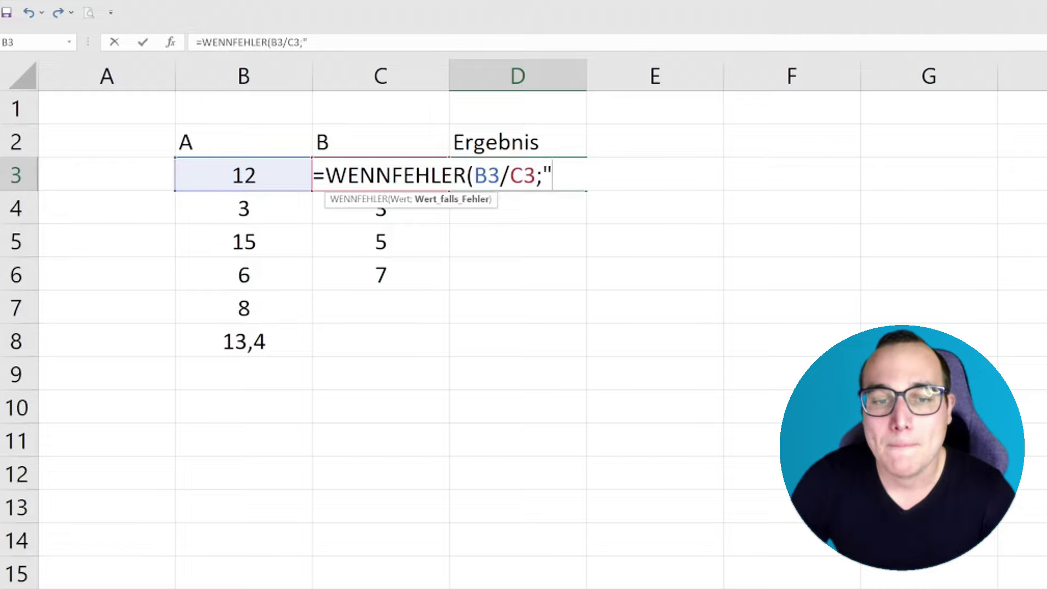
type("\"")
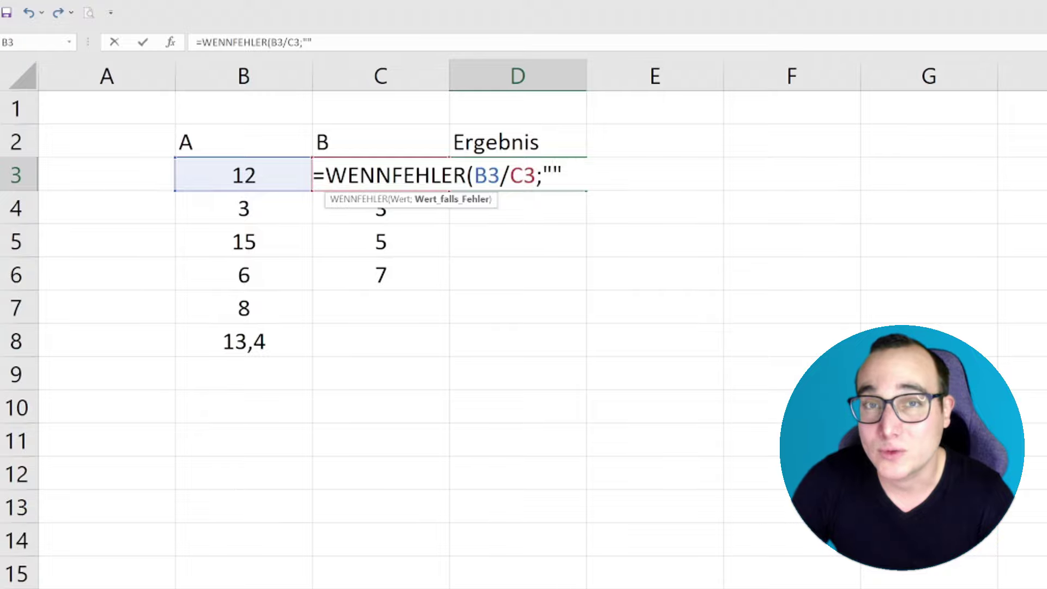
type("Fehler")
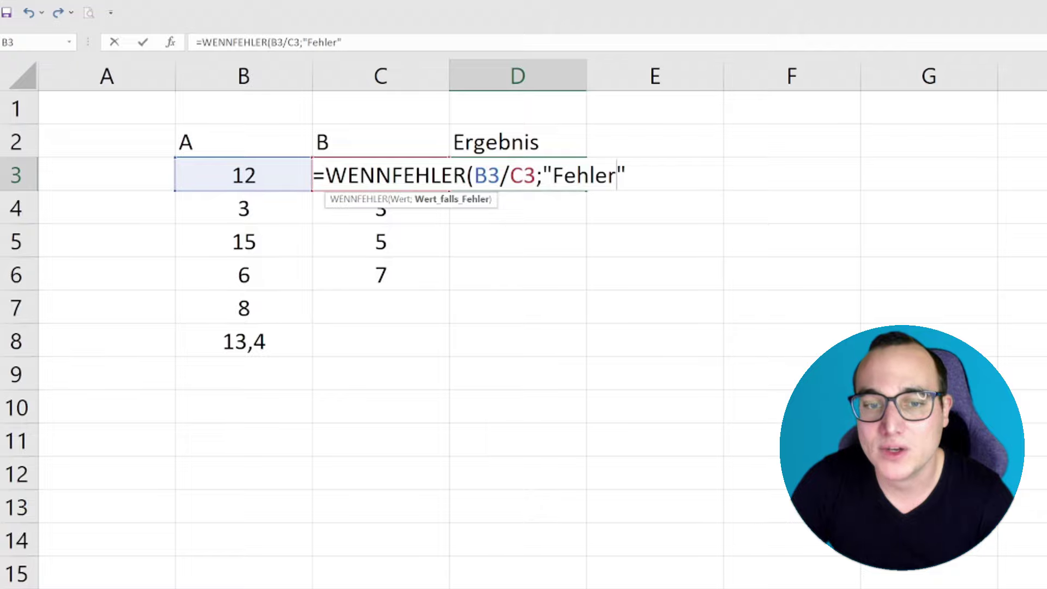
key("Right")
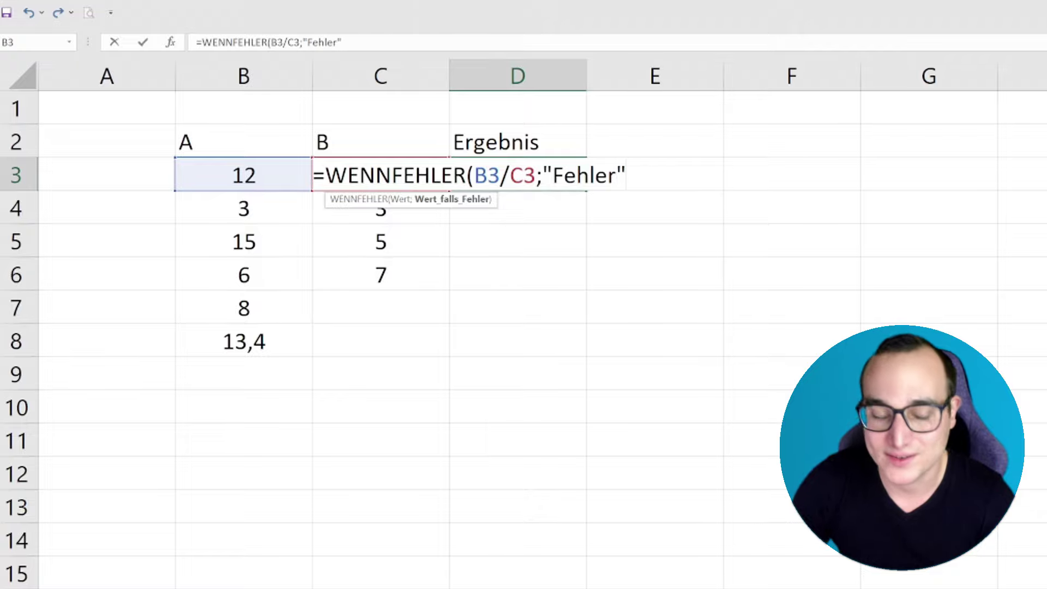
Close and confirm =WENNFEHLER(B3/C3;"Fehler") in D3, showing 3
type(")")
key("Return")
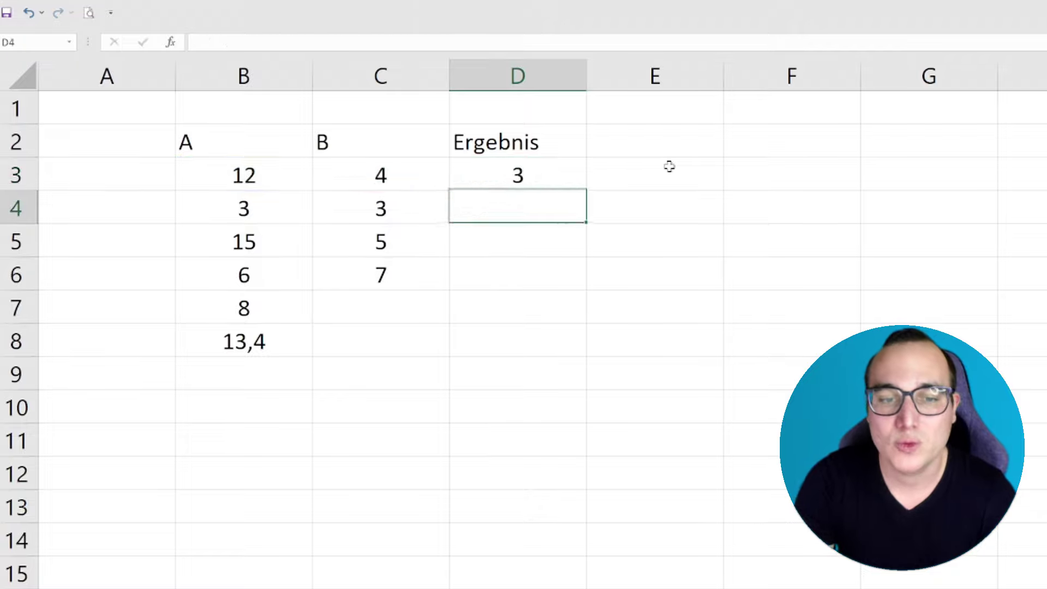
left_click(588, 178)
Copy the D3 formula down to D8 and check that D7 shows Fehler
left_click(584, 180)
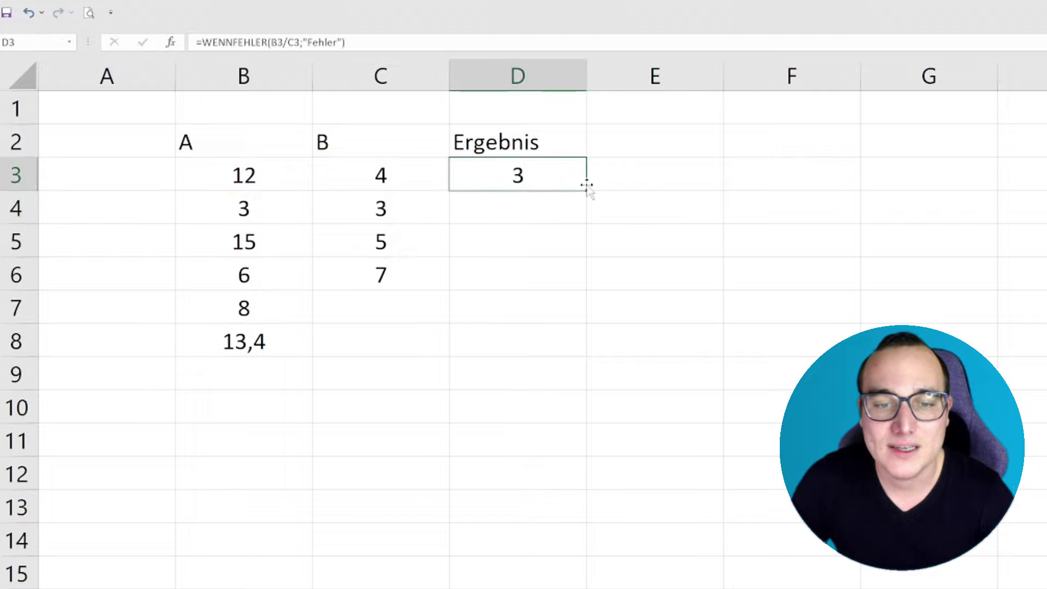
mouse_move(587, 190)
left_mouse_down()
mouse_move(554, 346)
mouse_move(570, 335)
left_mouse_up()
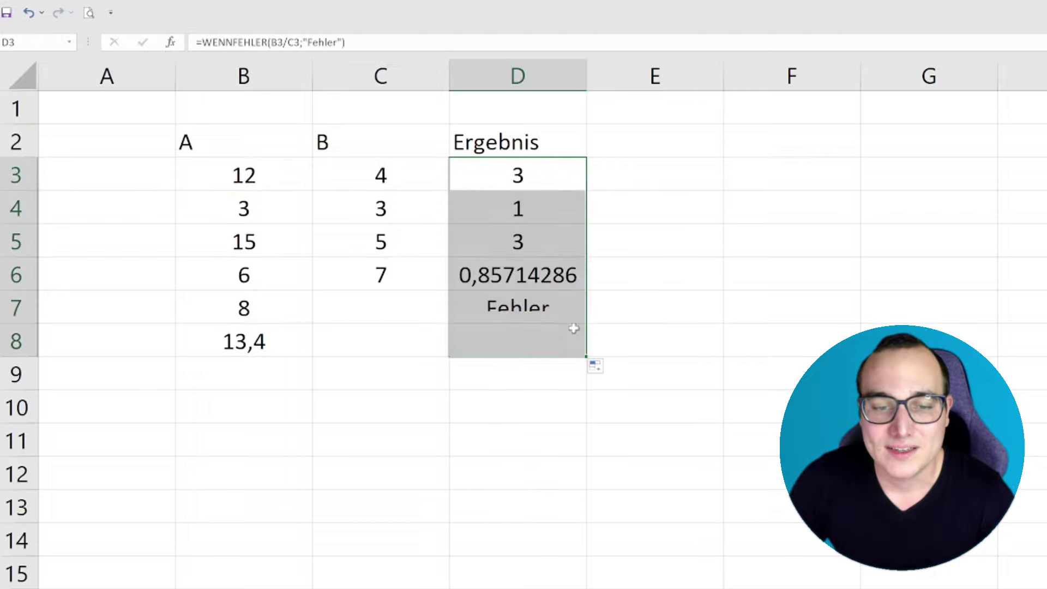
left_click(502, 309)
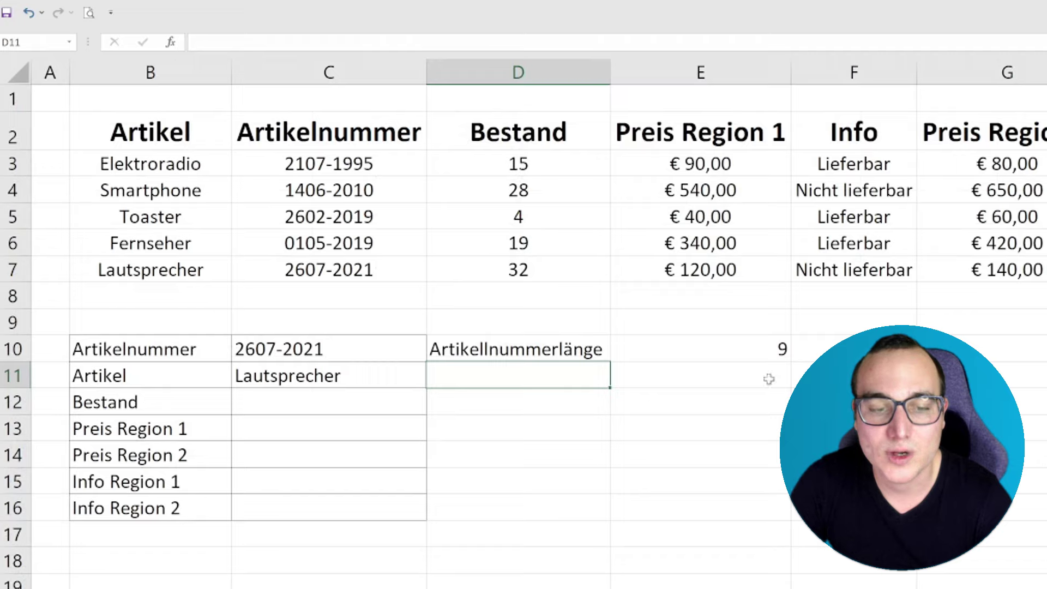
left_click(359, 376)
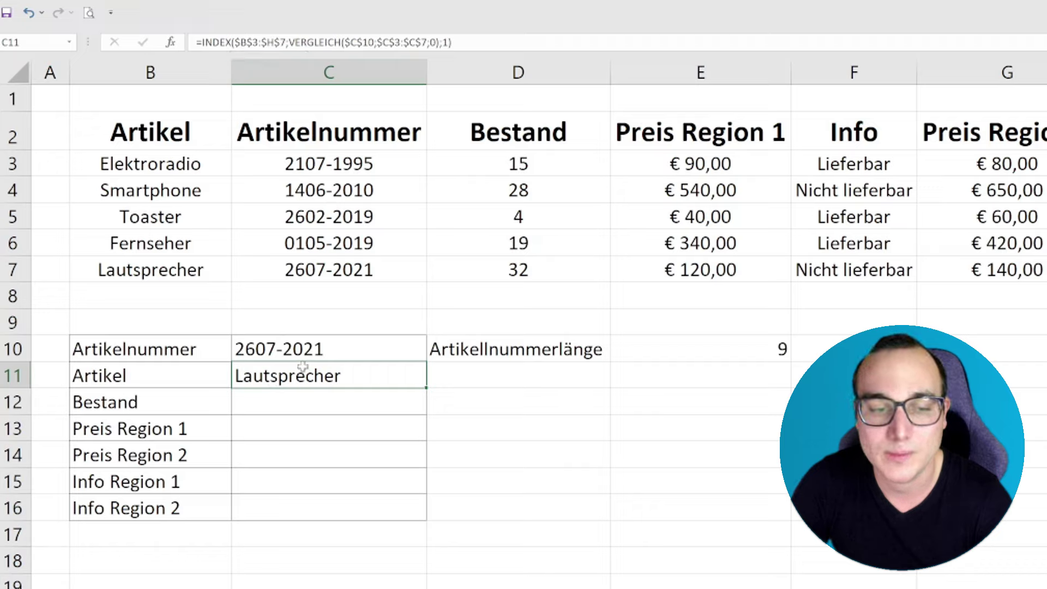
left_click(299, 350)
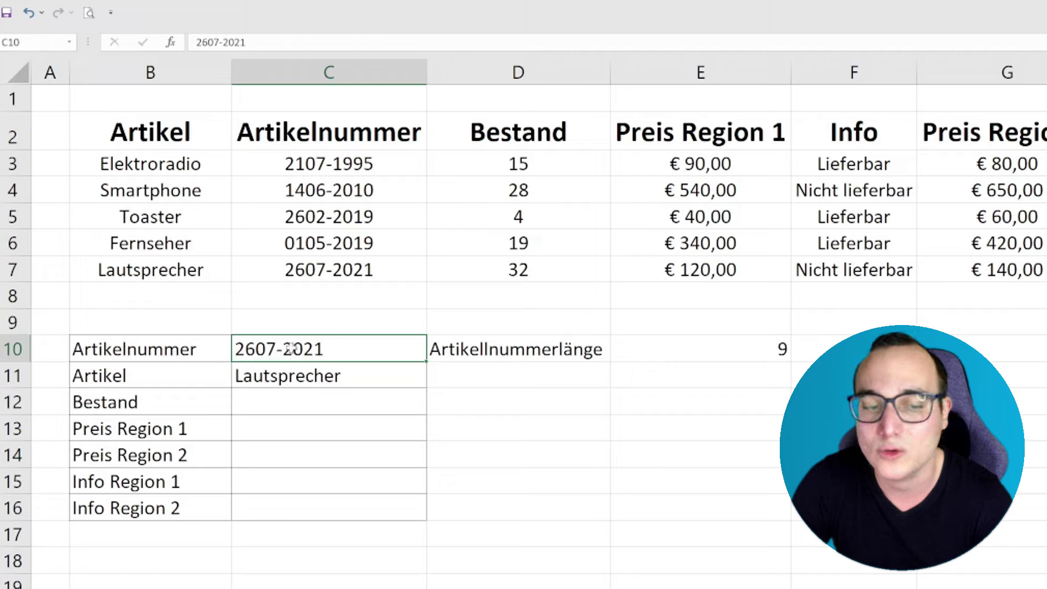
key("ctrl+z")
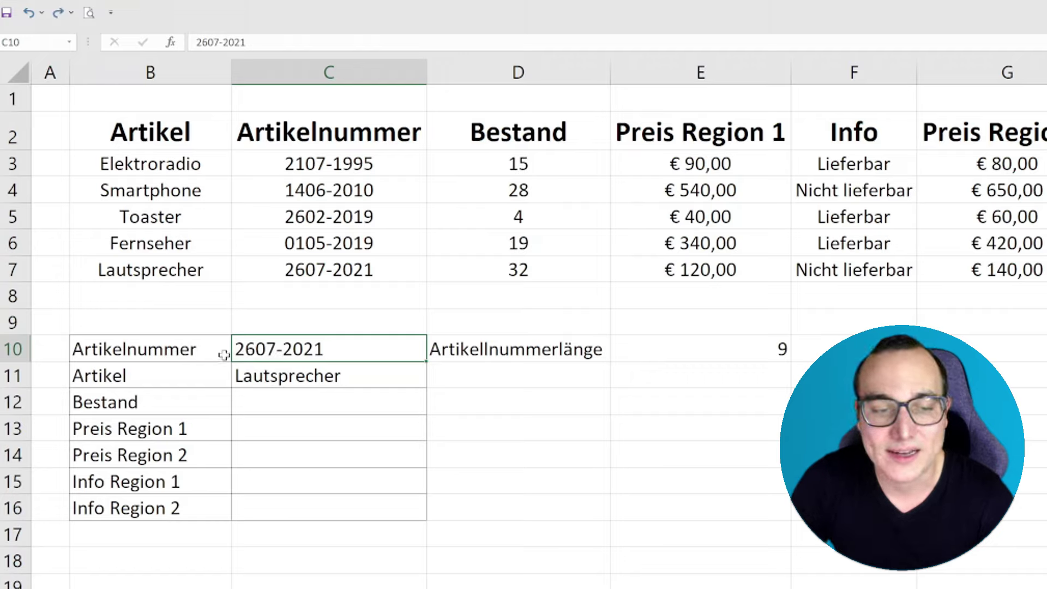
type("1")
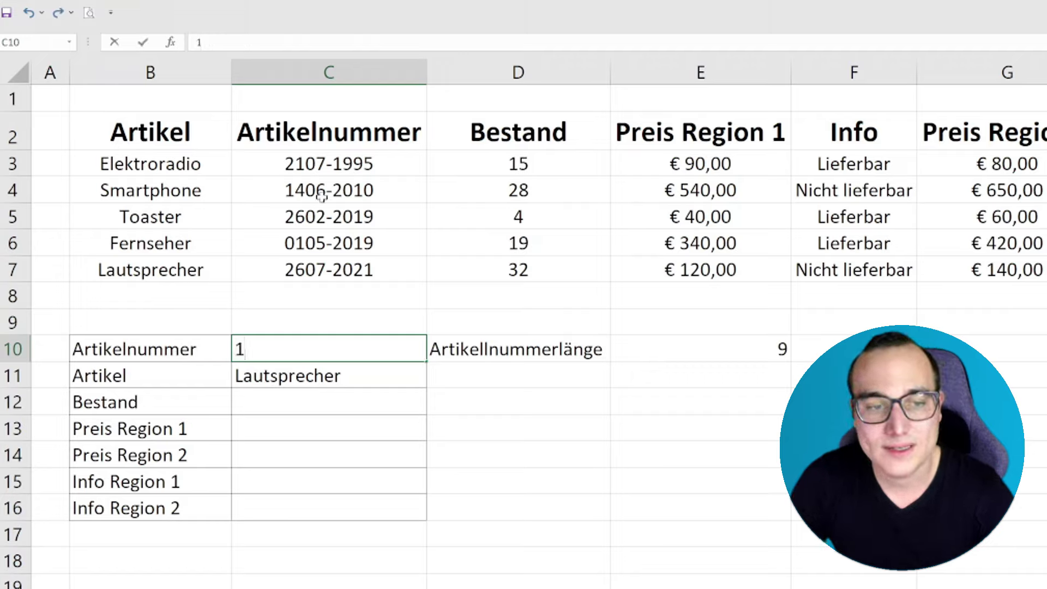
key("Return")
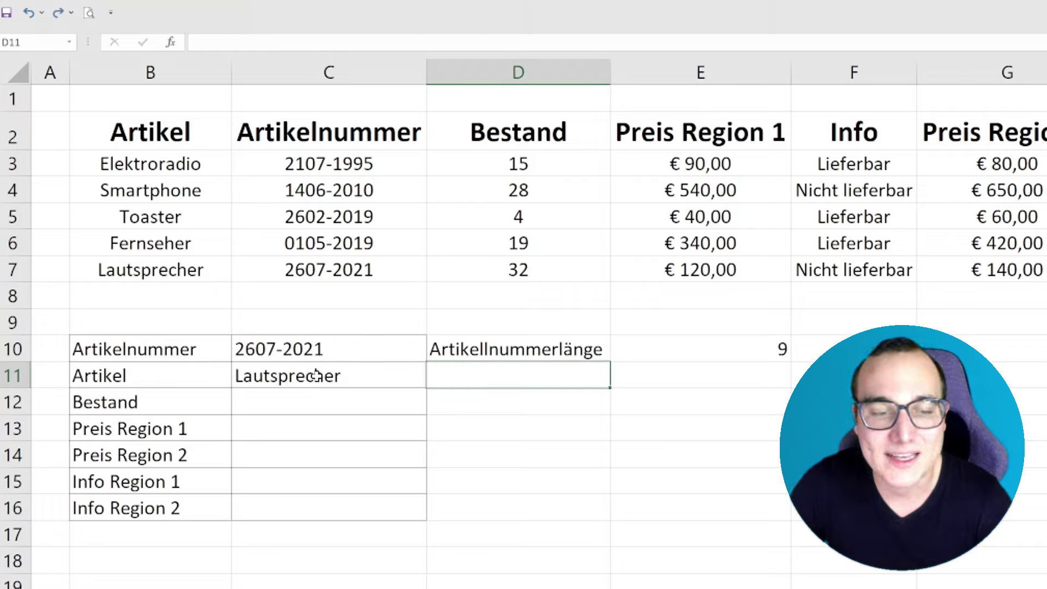
Copy the INDEX/VERGLEICH lookup formula from C11
double_click(312, 375)
left_click_drag(244, 375, 686, 375)
key("ctrl+c")
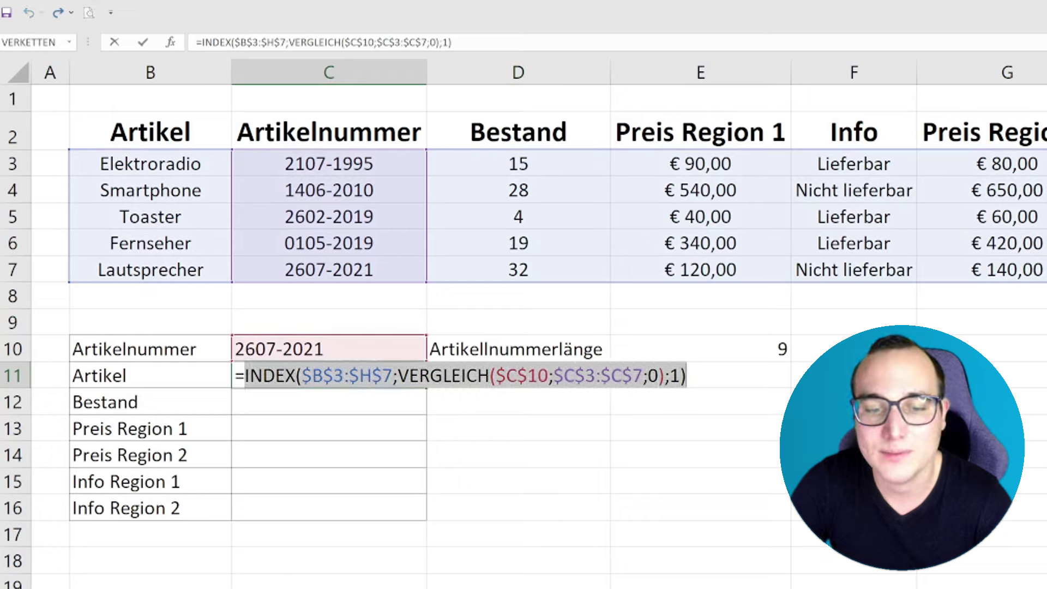
key("Escape")
Enter =WENNFEHLER(<lookup>;"Nicht gefunden") in D11, returning Lautsprecher
left_click(523, 365)
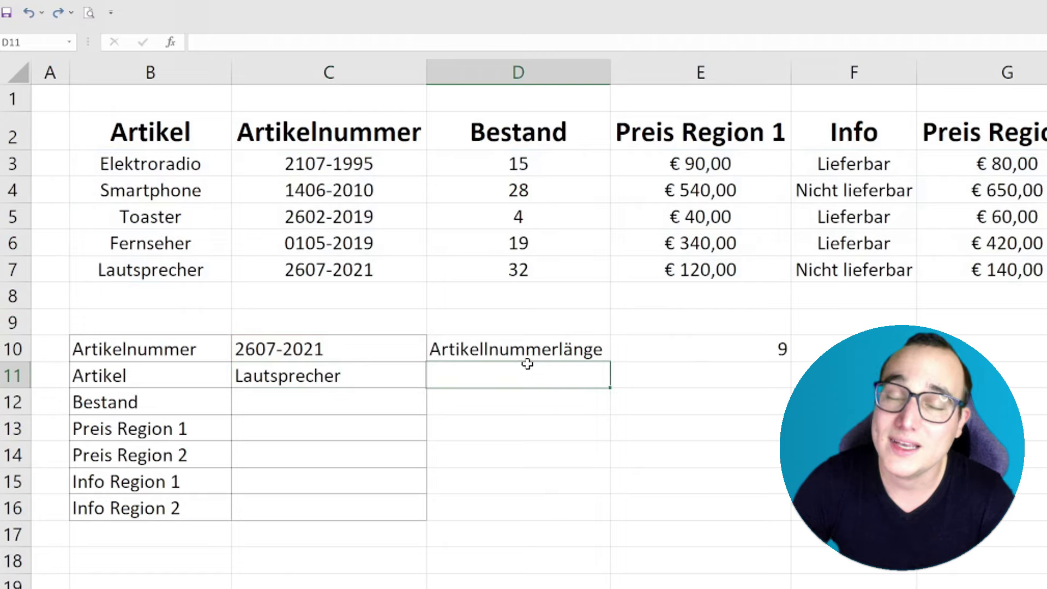
type("=WENN")
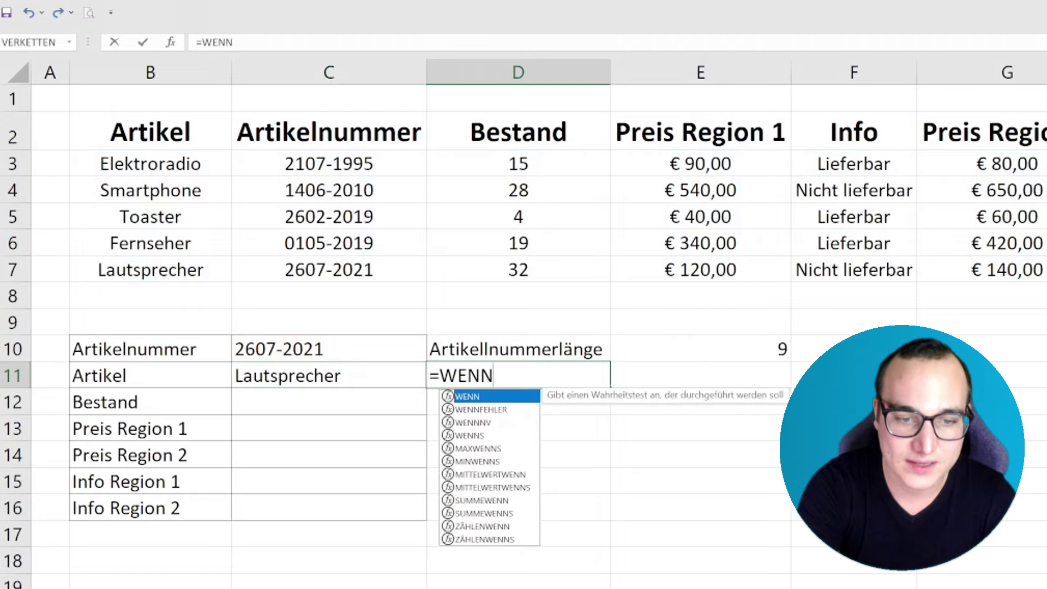
type("FEHLER(")
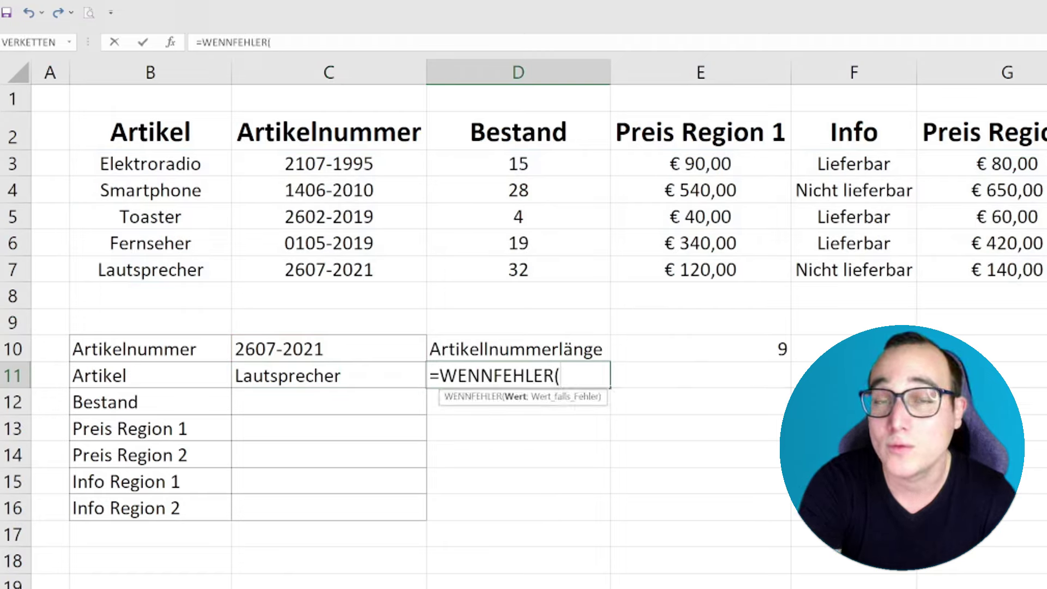
key("ctrl+v")
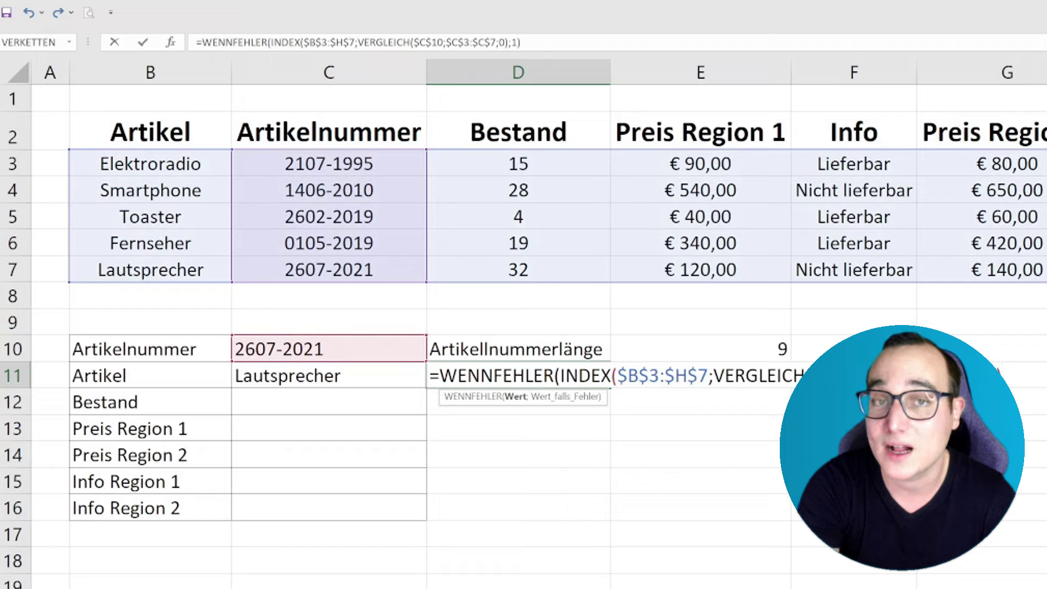
type(";")
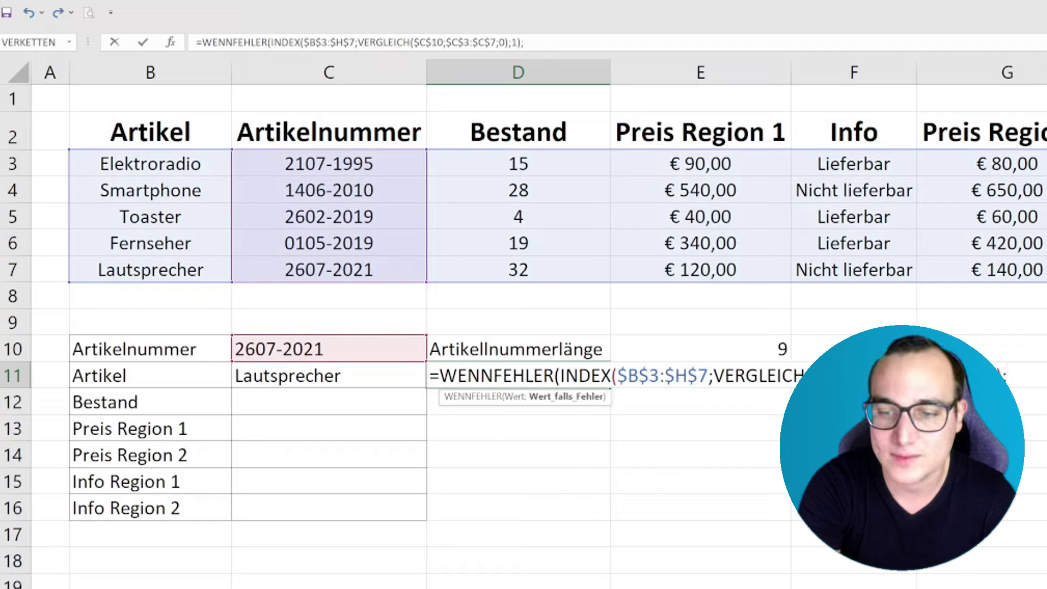
type("\"\"")
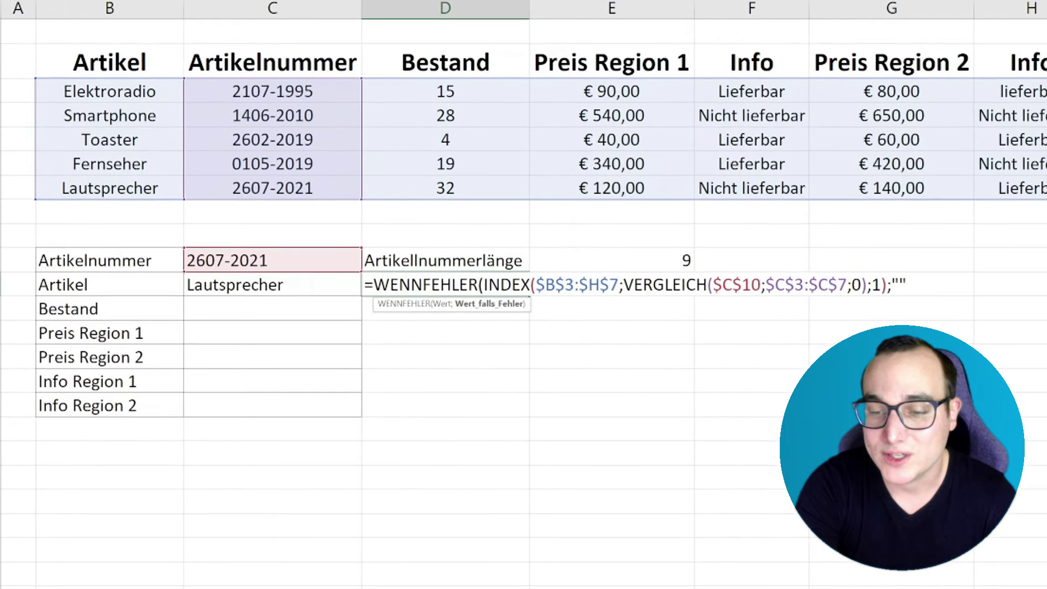
type("Nicht g")
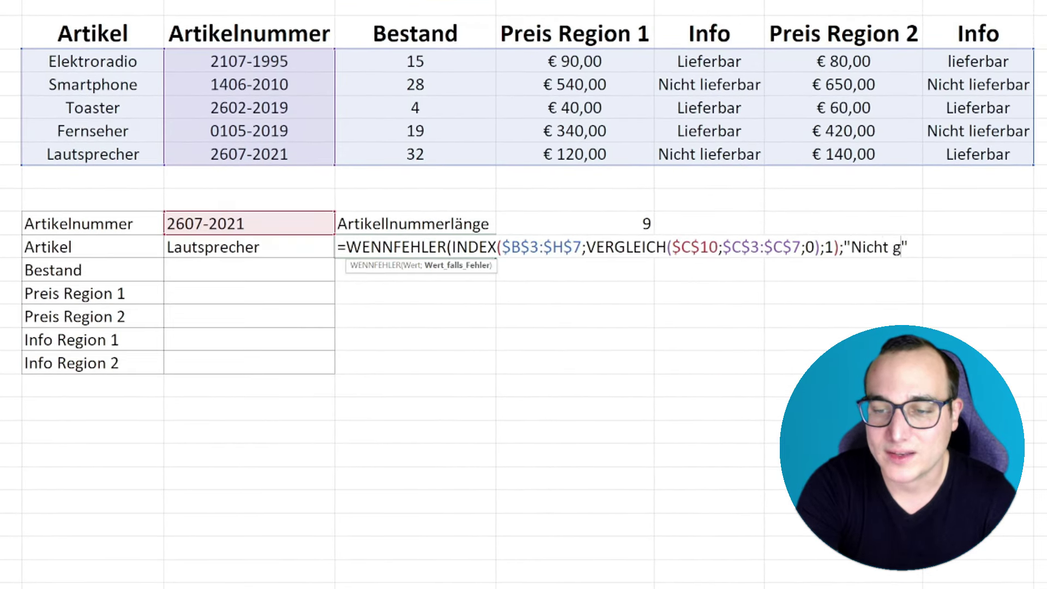
type("efunden\")")
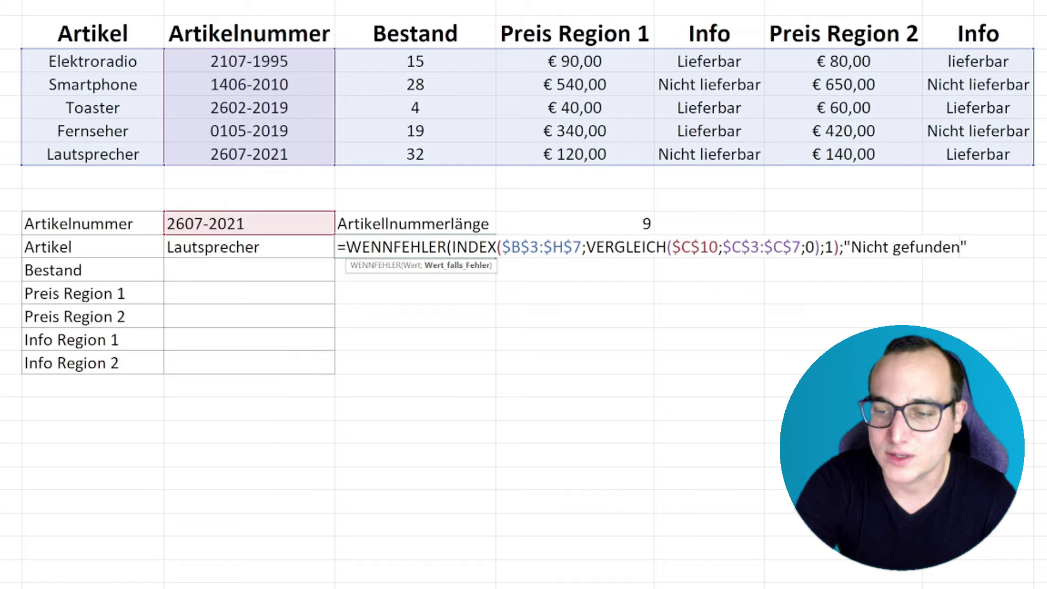
key("Return")
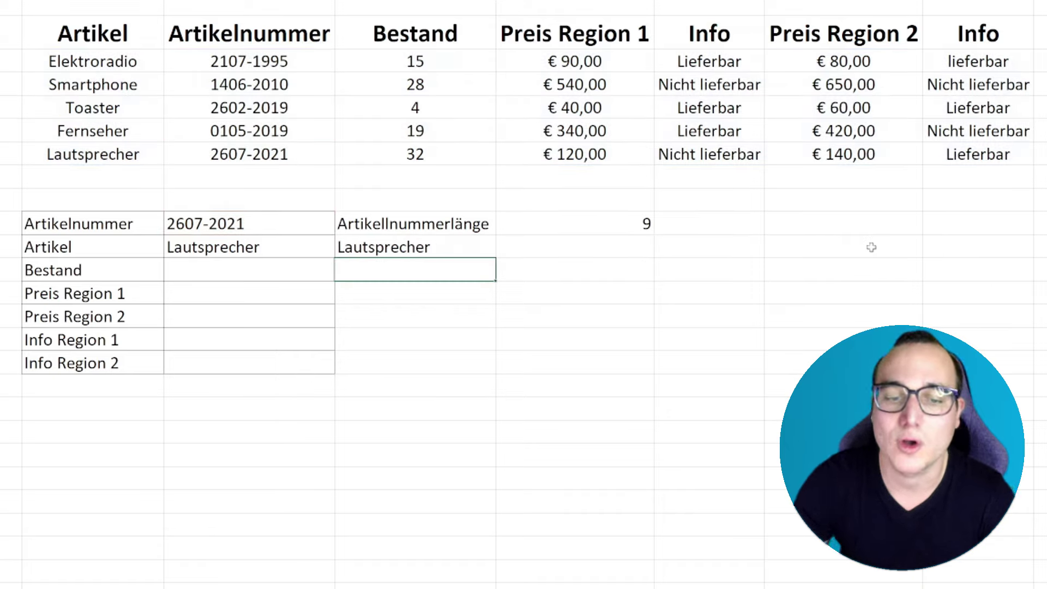
Change the Artikelnummer to 1 and compare C11's #NV with D11's Nicht gefunden
left_click(195, 221)
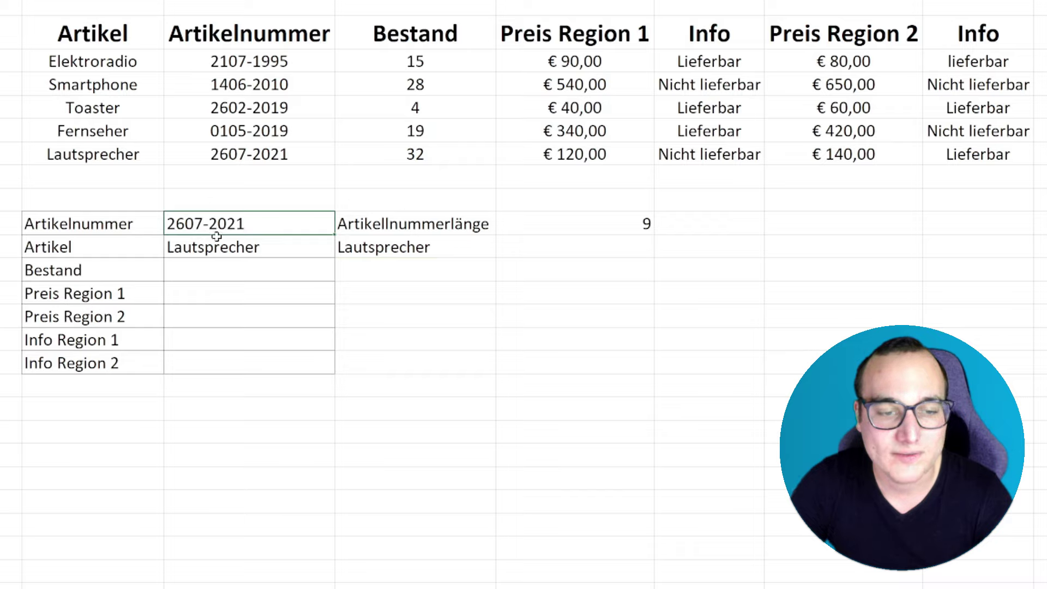
type("1")
left_click(345, 297)
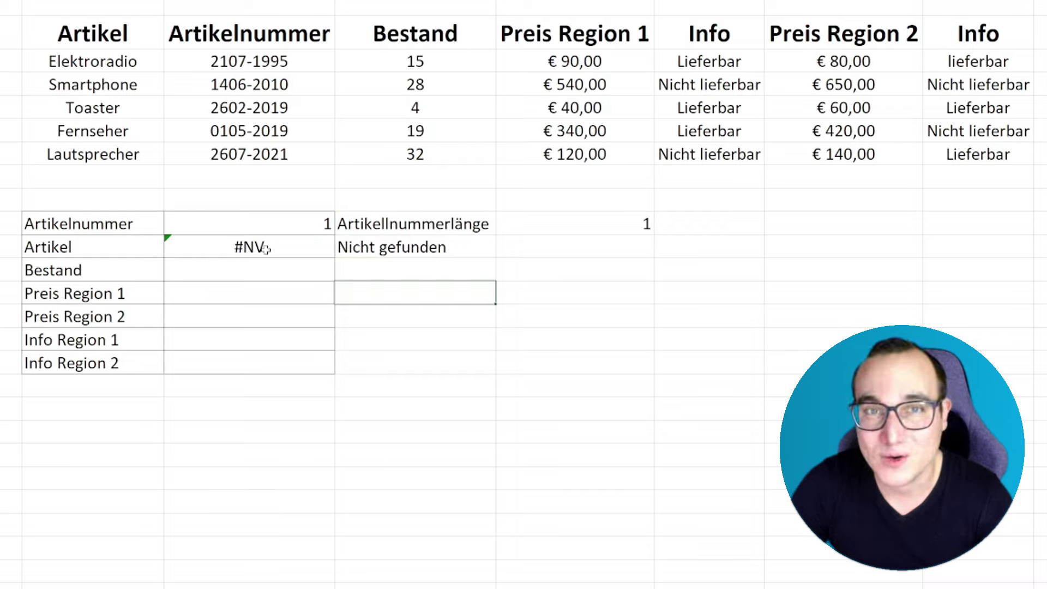
left_click(358, 248)
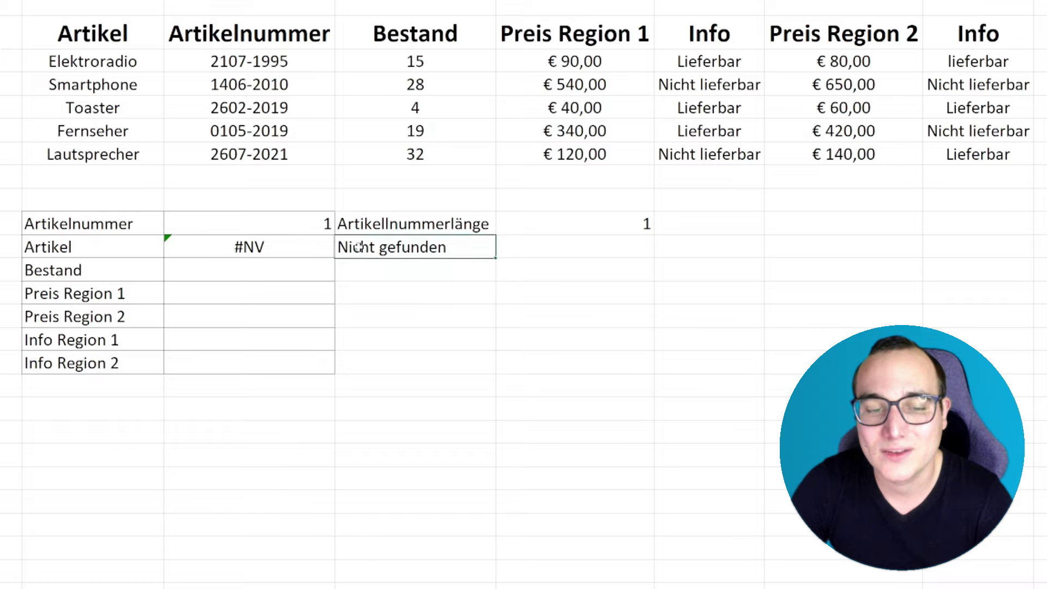
left_click(431, 293)
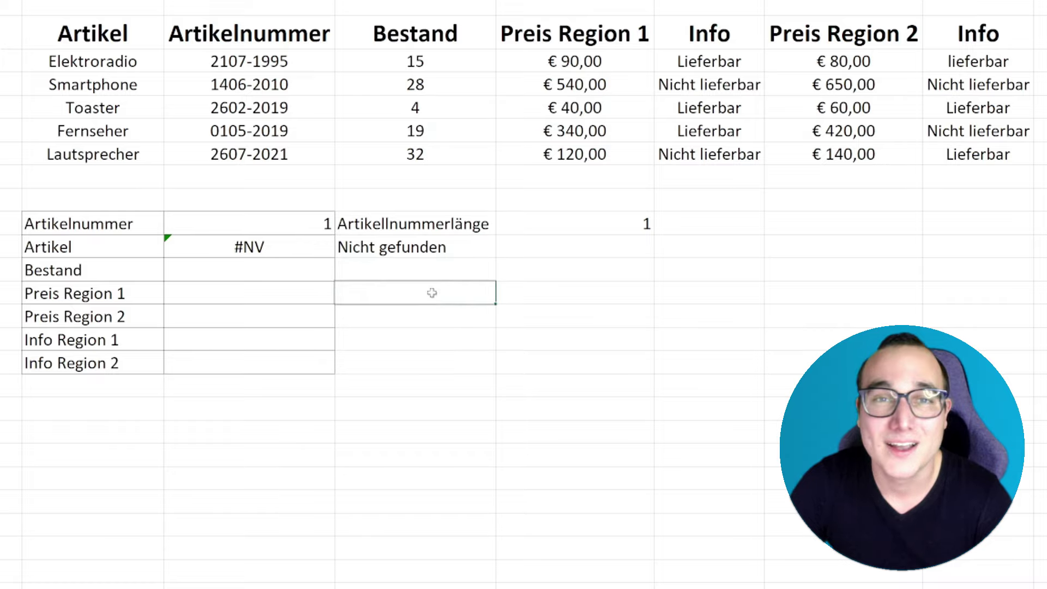